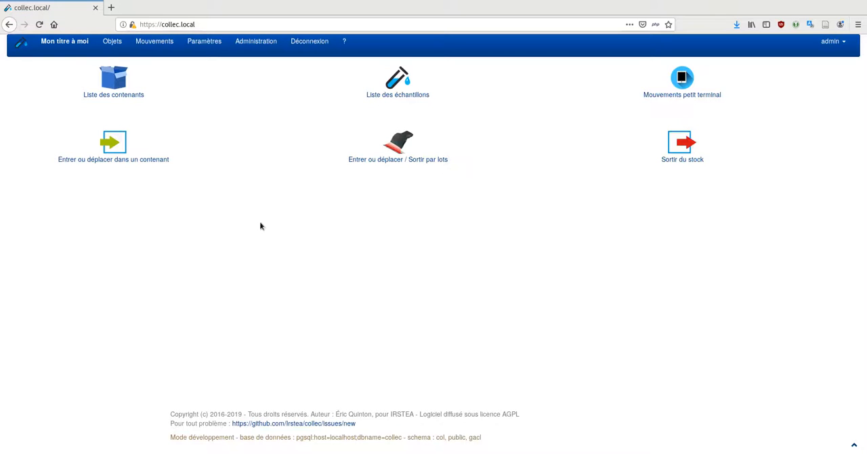
Open the field details of the "taxon" metadata model and bring up its edit form
left_click(198, 44)
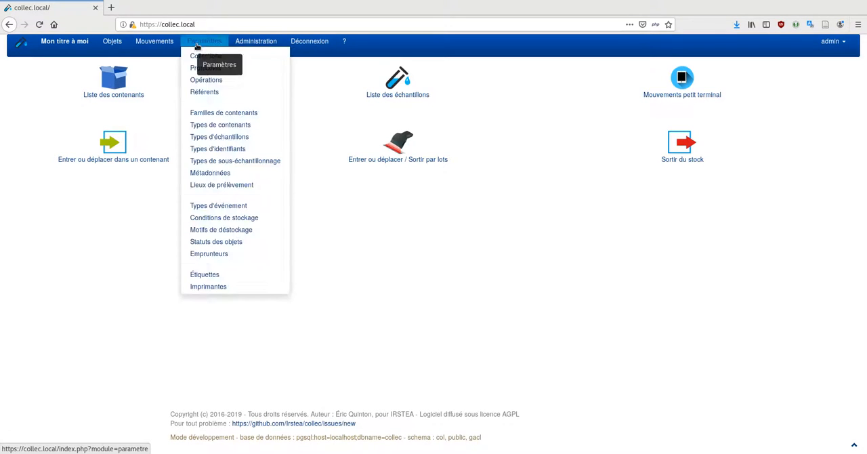
left_click(214, 174)
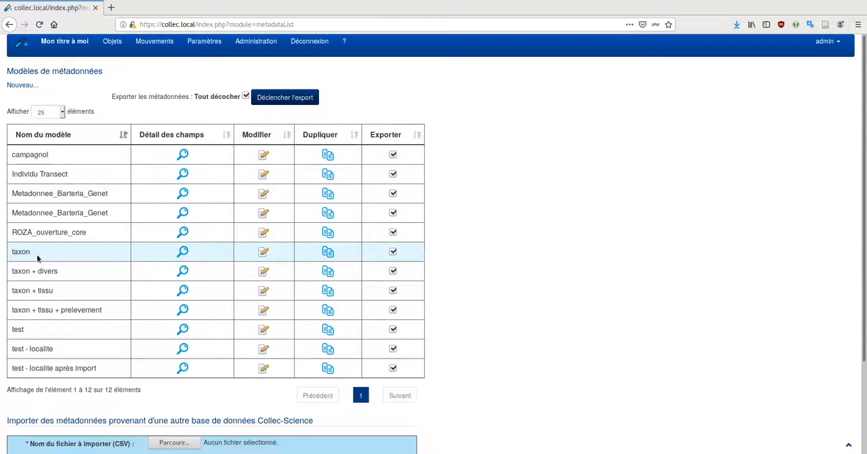
left_click(182, 252)
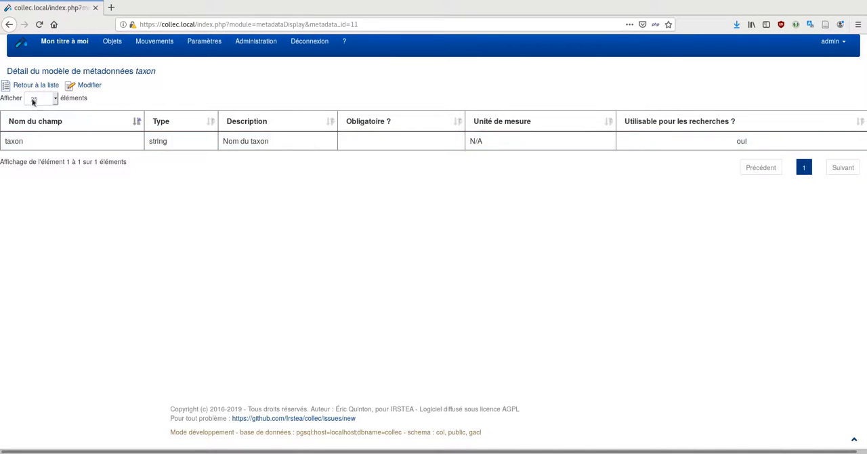
left_click(84, 87)
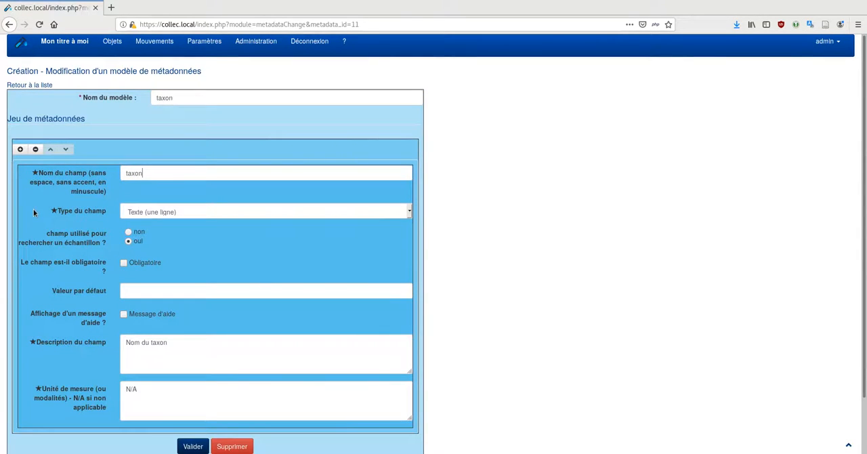
Try adding a second field of type "Liste à choix multiple" to the taxon model, returning to the model list without saving
left_click(21, 150)
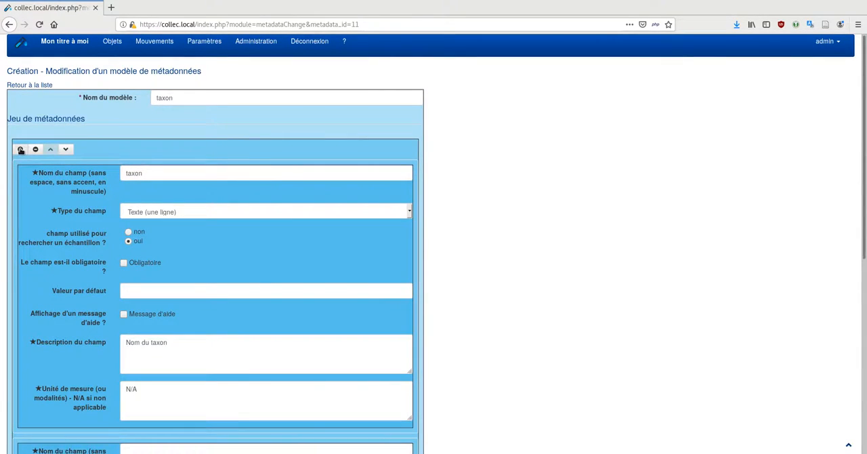
scroll(31, 266, "down", 3)
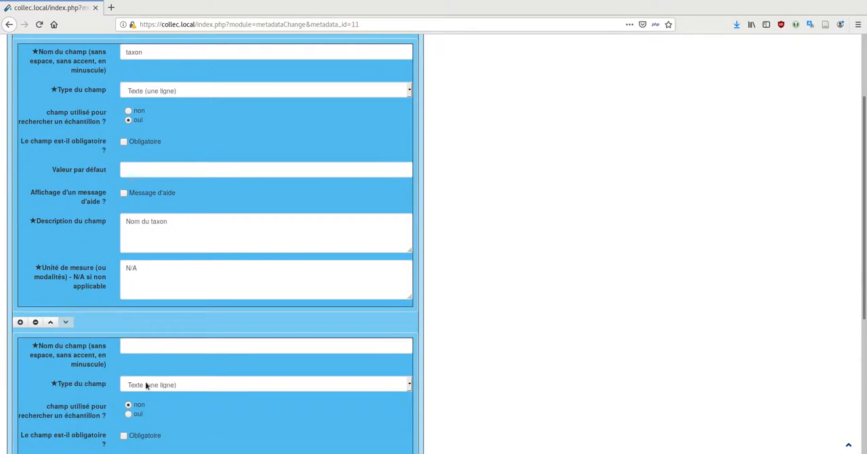
left_click(158, 384)
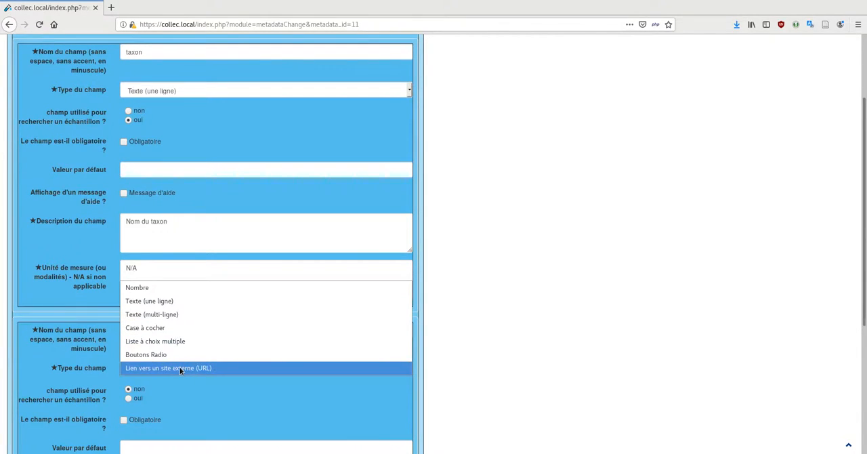
left_click(176, 344)
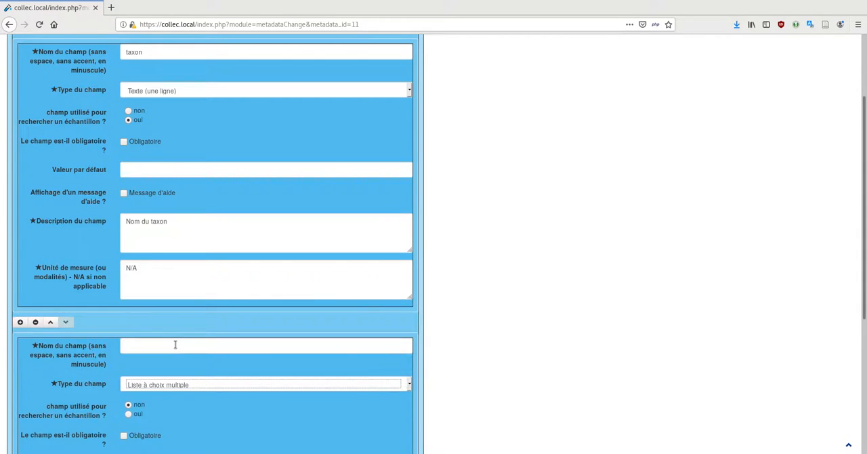
scroll(264, 412, "down", 1)
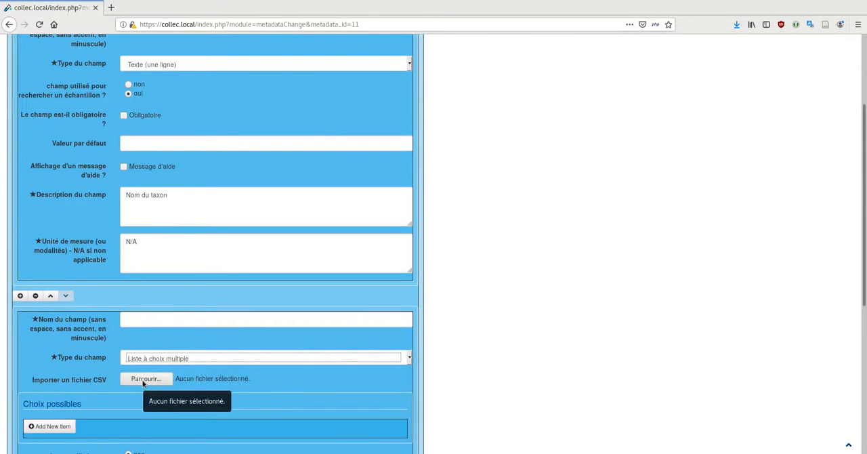
scroll(191, 378, "down", 3)
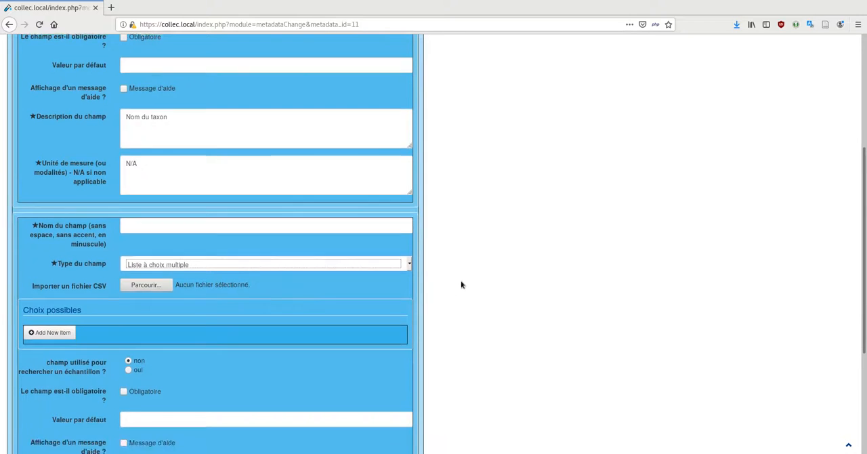
scroll(461, 285, "up", 8)
left_click(29, 86)
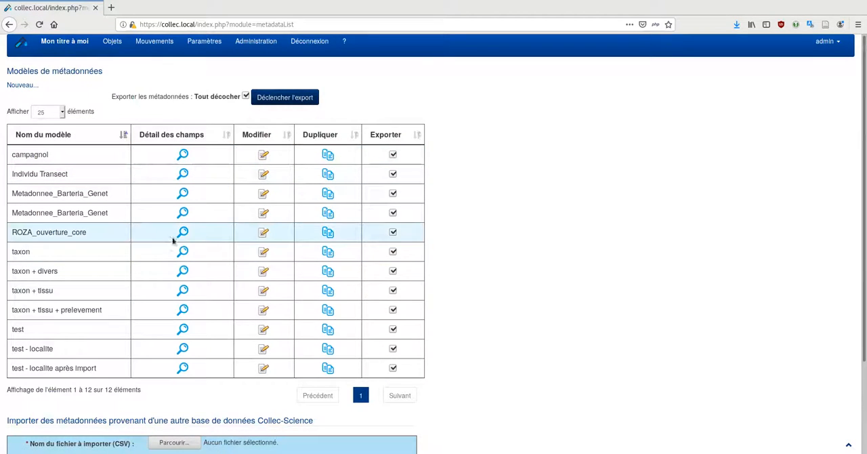
Preview a duplicate of the taxon model without saving it, and view the field details of the "taxon + tissu" model
left_click(329, 251)
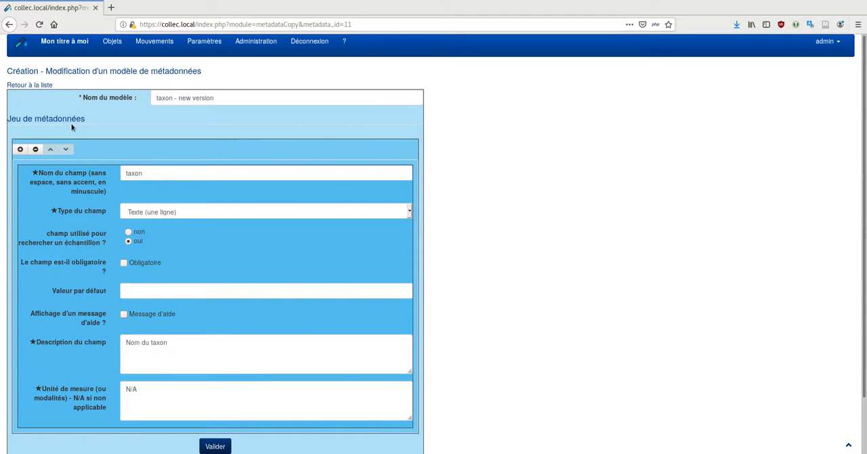
left_click(20, 85)
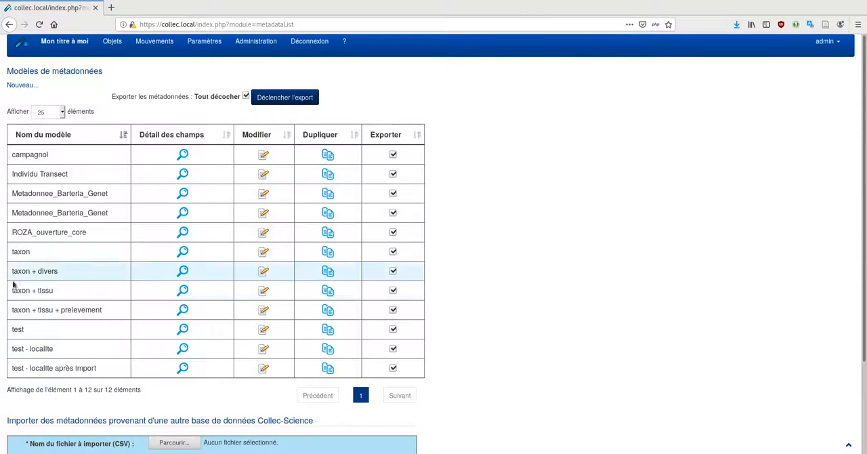
left_click(183, 290)
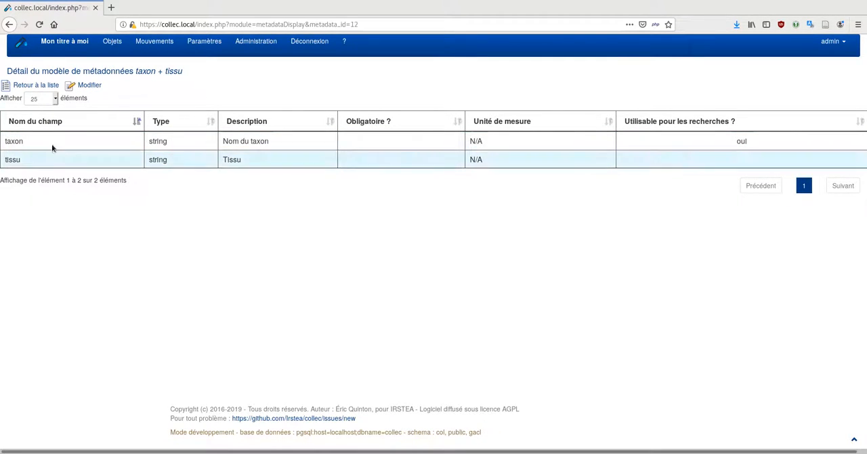
left_click(31, 86)
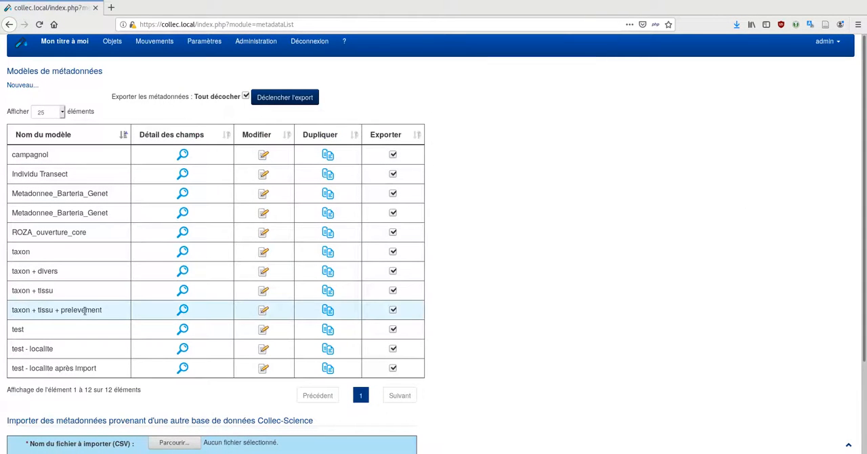
Make the taxon field of the "taxon + tissu + prelevement" model usable for sample searches (oui) and save the model
left_click(182, 311)
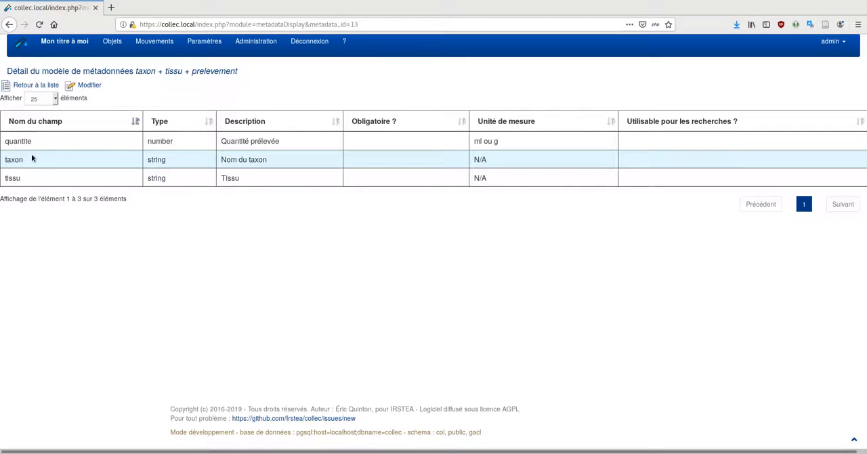
left_click(82, 86)
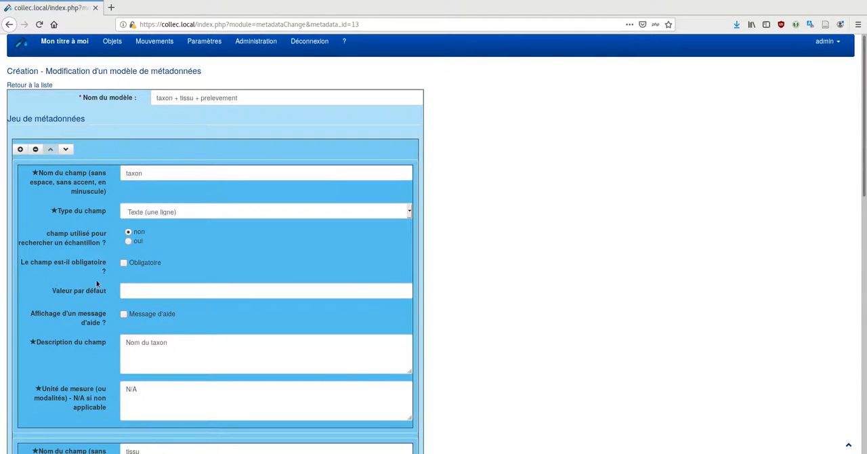
left_click(128, 242)
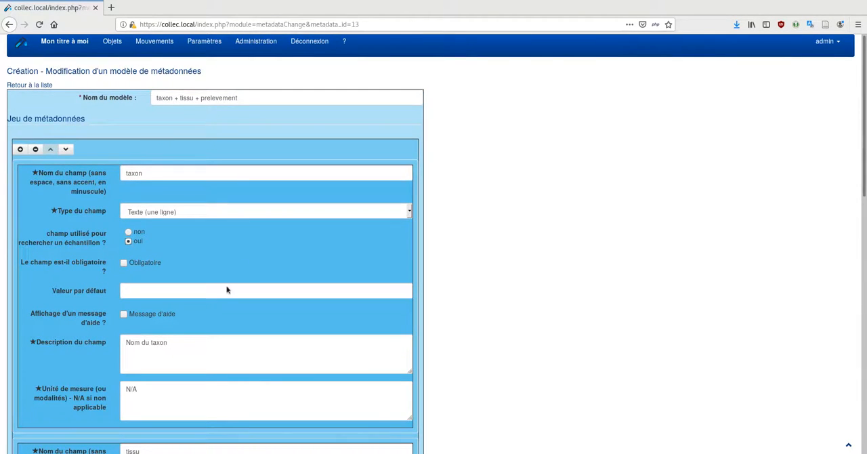
scroll(61, 276, "down", 10)
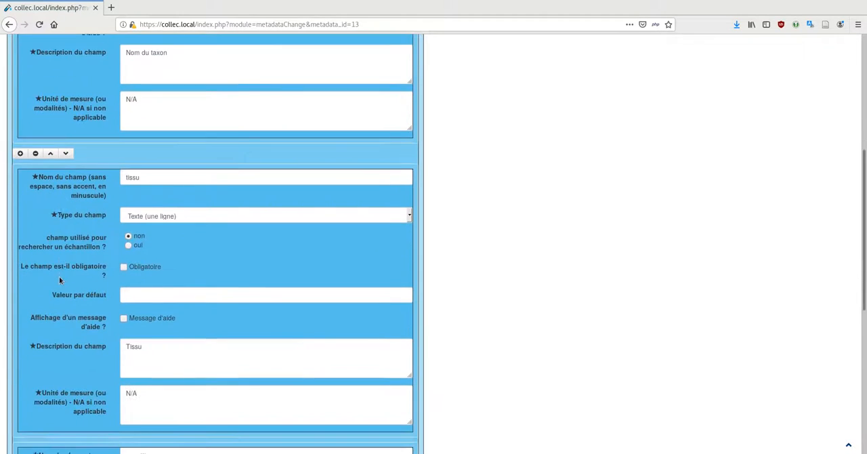
scroll(58, 279, "down", 5)
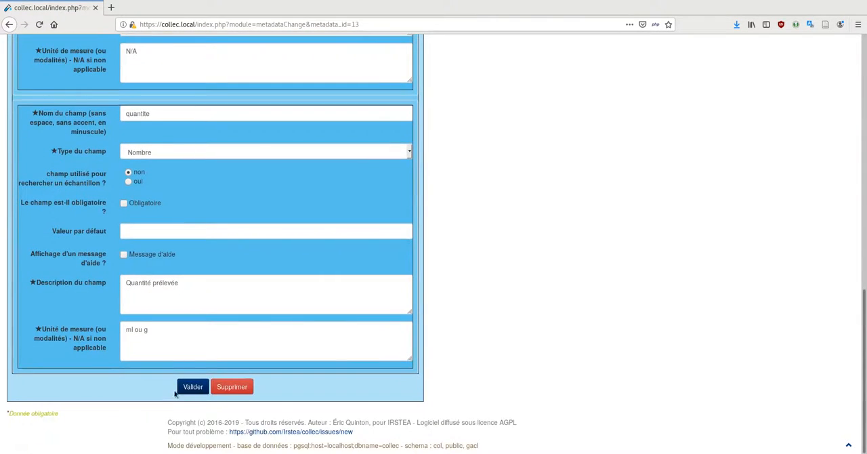
left_click(190, 387)
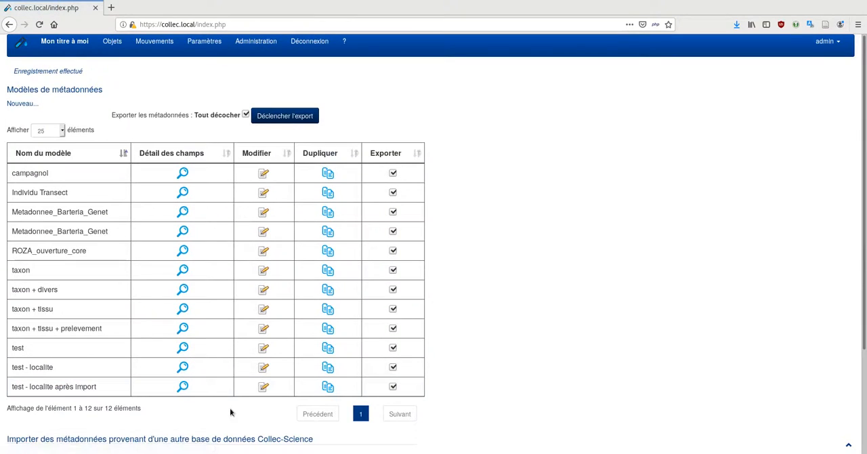
Mark only the models taxon, taxon + tissu and taxon + tissu + prelevement for export
left_click(246, 114)
left_click(391, 270)
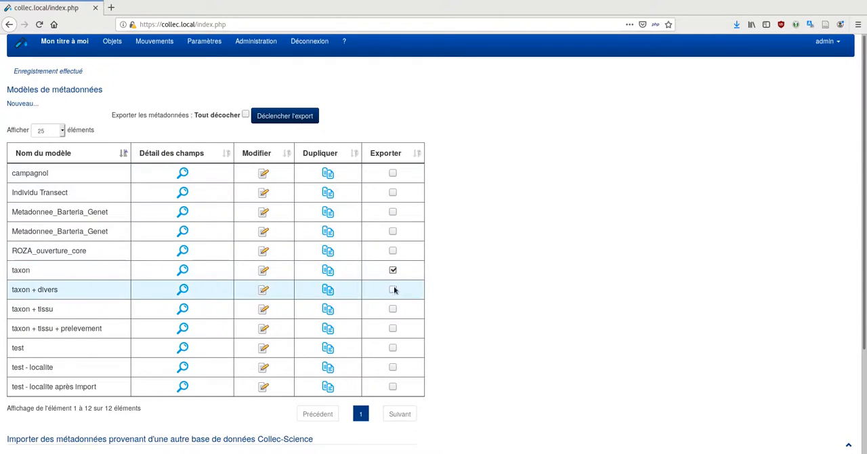
left_click(393, 309)
left_click(393, 328)
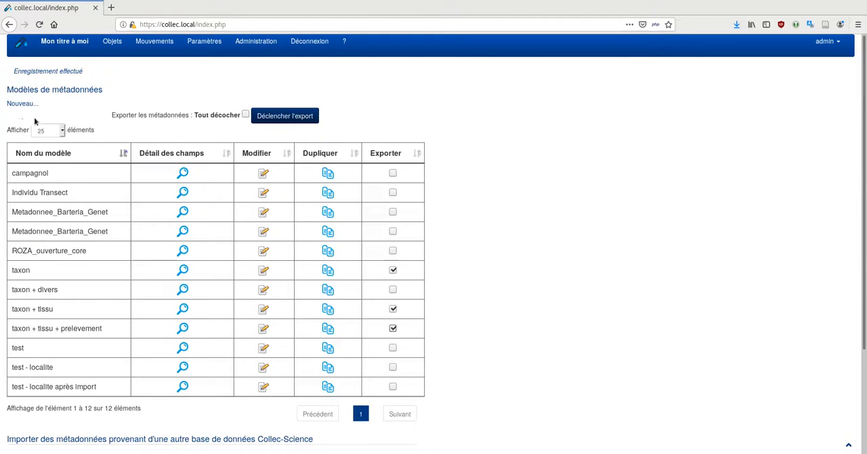
View the sample types and check the metadata model assigned to the "animal" type, returning to the list without changes
left_click(208, 42)
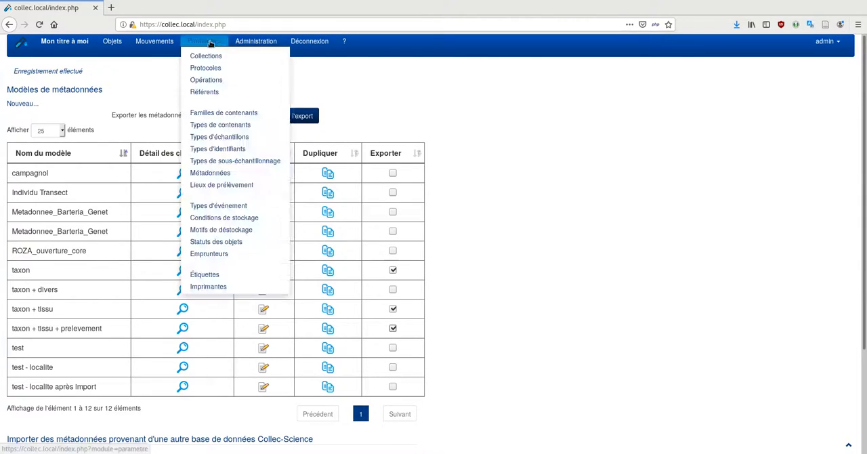
left_click(204, 138)
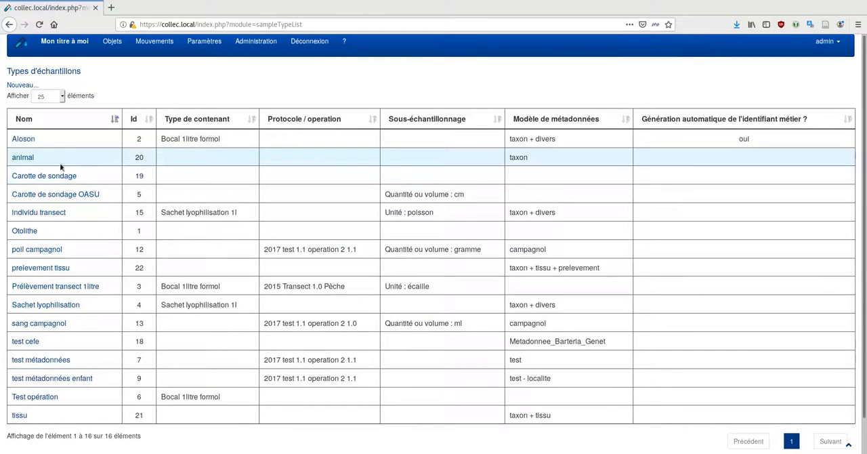
left_click(19, 158)
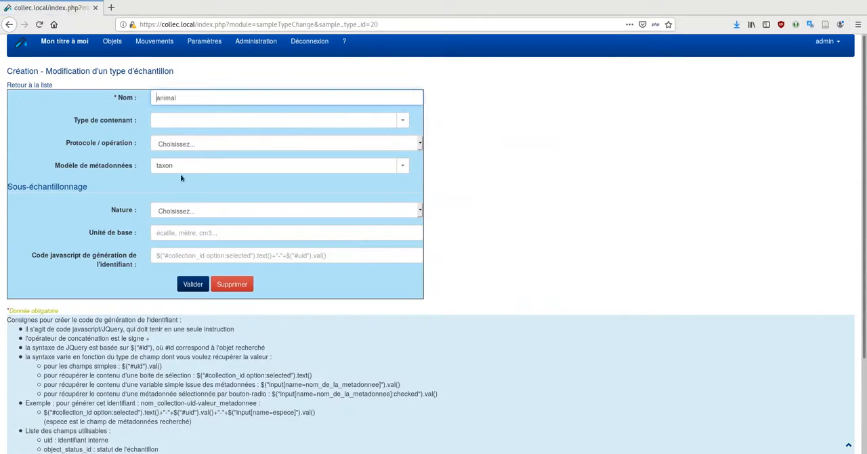
left_click(406, 168)
left_click(407, 168)
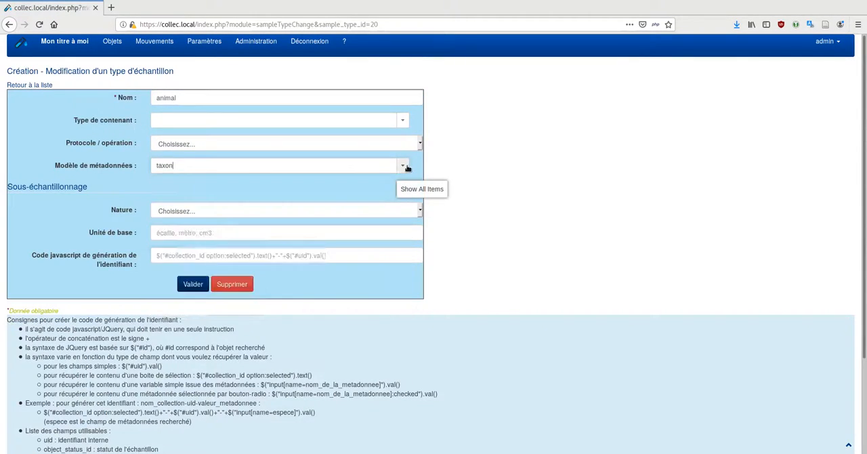
left_click(30, 86)
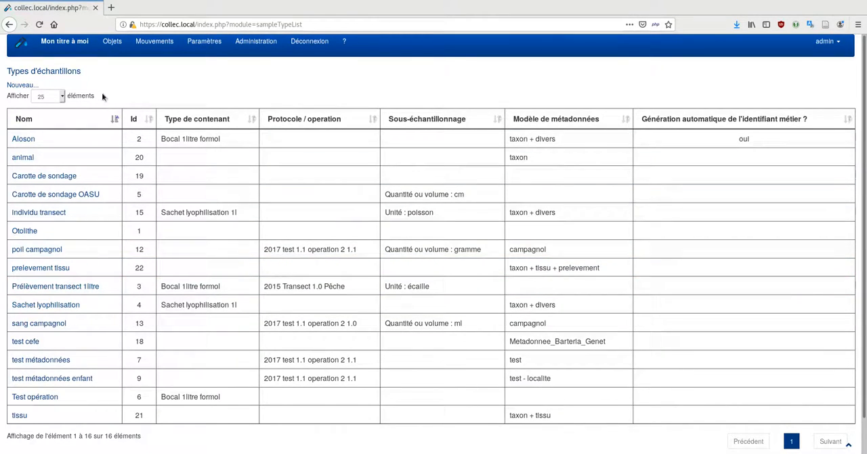
Search the samples of type animal with the taxon metadata criterion and its "allactaga" value removed, and look through the results
mouse_move(114, 45)
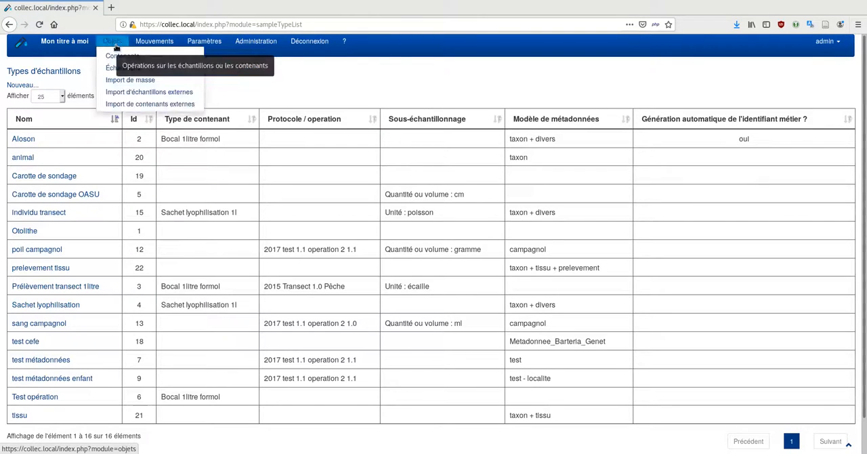
left_click(116, 67)
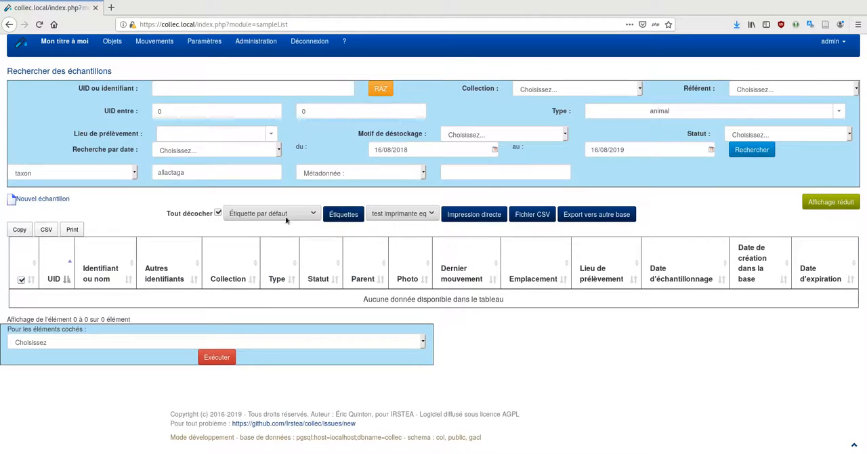
double_click(204, 172)
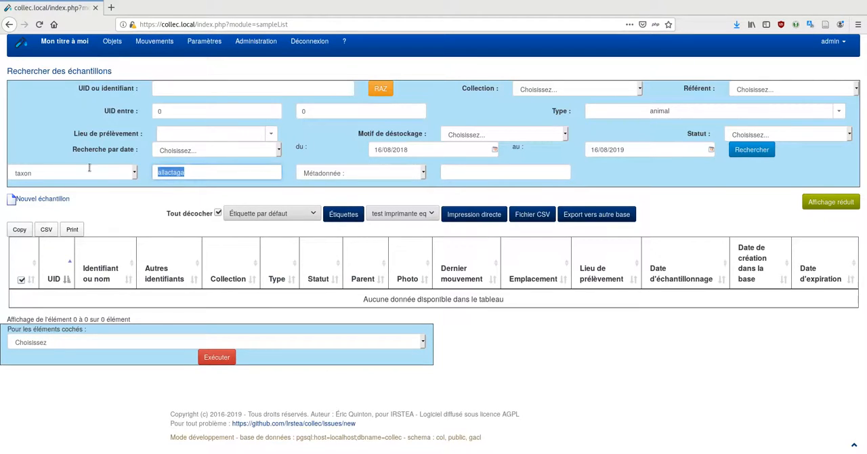
key("BackSpace")
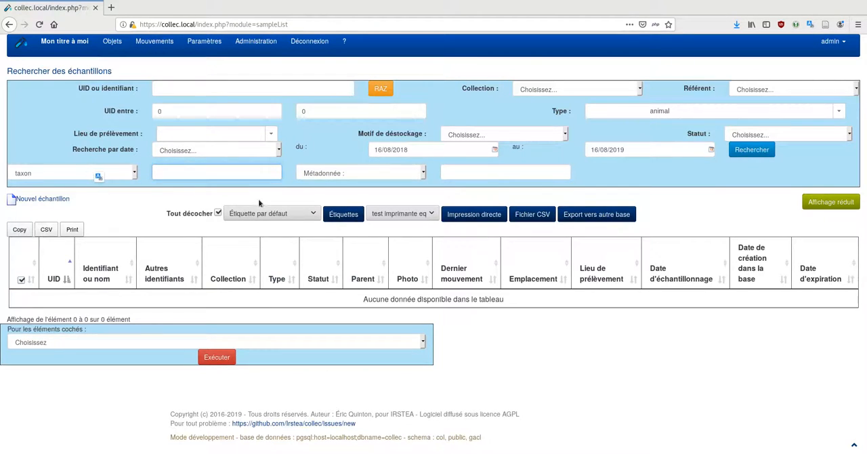
left_click(133, 174)
left_click(77, 187)
left_click(749, 153)
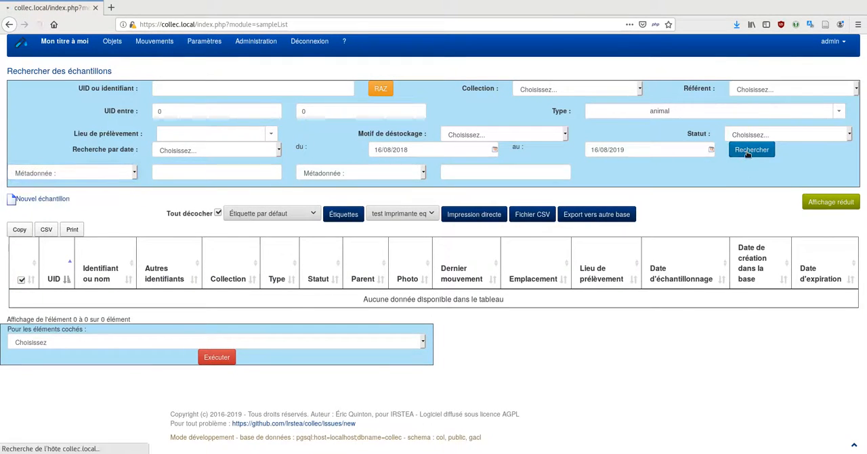
scroll(203, 359, "down", 3)
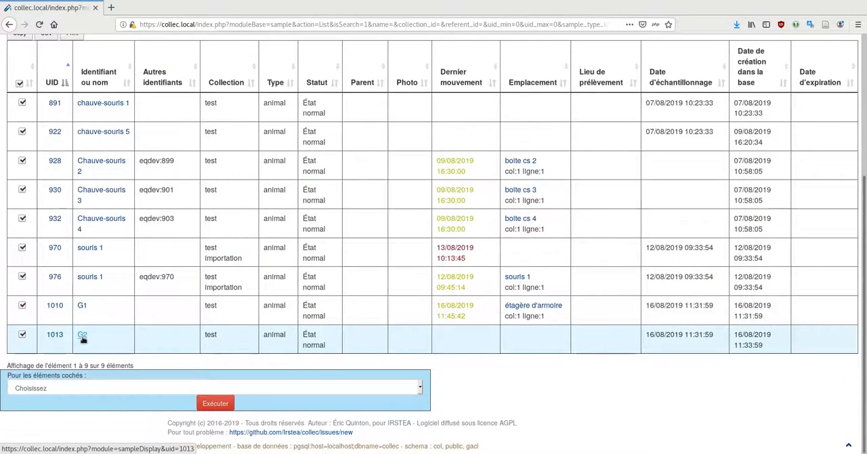
Open animal sample G1, view the metadata of its derived sample G1-cerveau, and return to the sample list
left_click(81, 307)
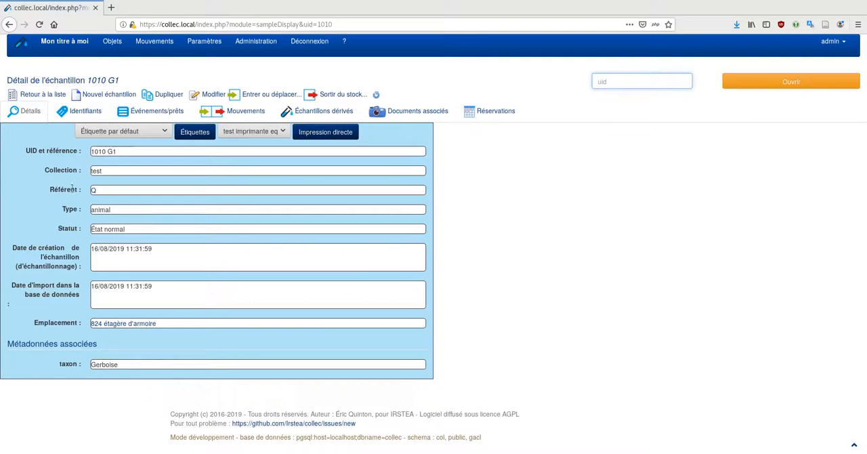
left_click(323, 112)
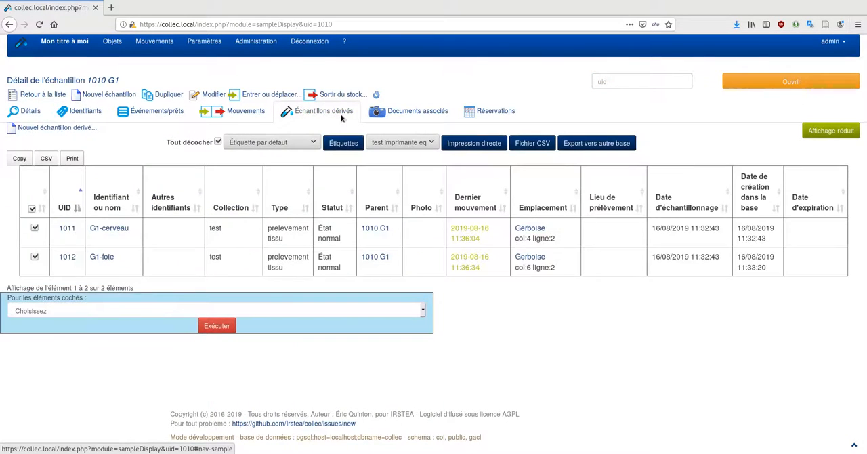
left_click(109, 229)
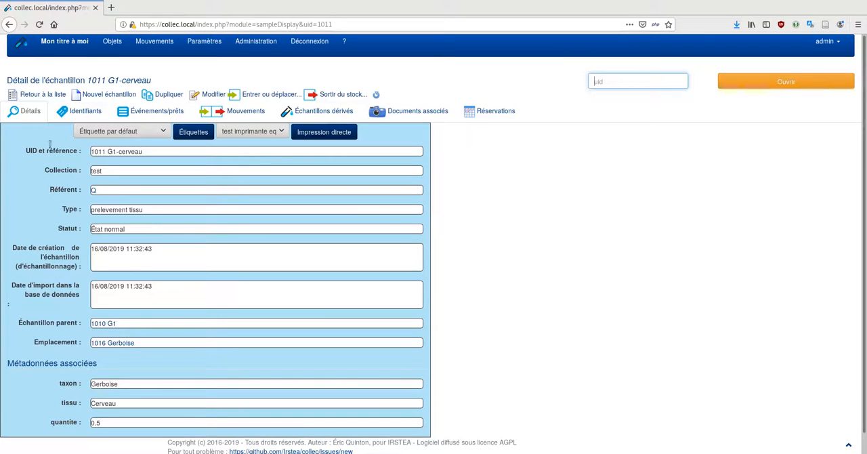
left_click(37, 95)
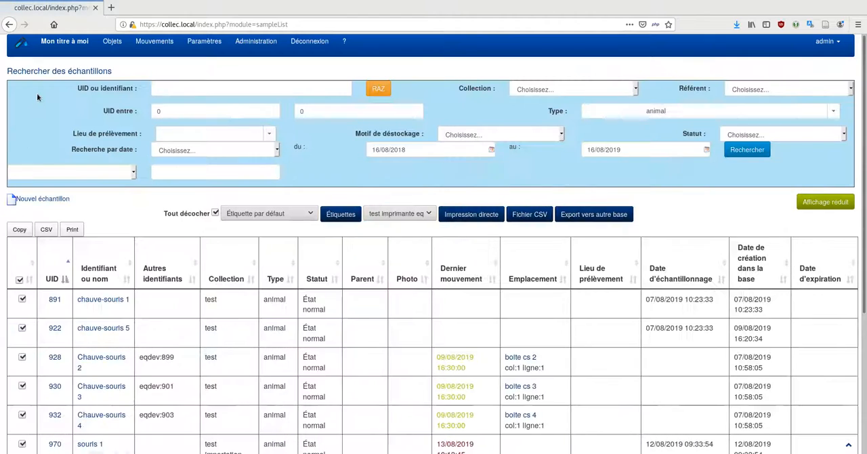
Change the taxon metadata of animal sample G1 (UID 1010) to "Allactaga sp." and save the sample
scroll(111, 248, "down", 5)
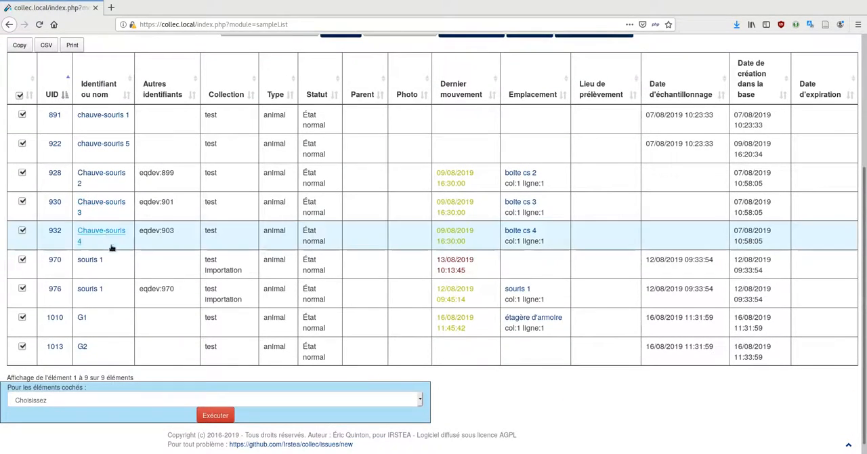
left_click(55, 318)
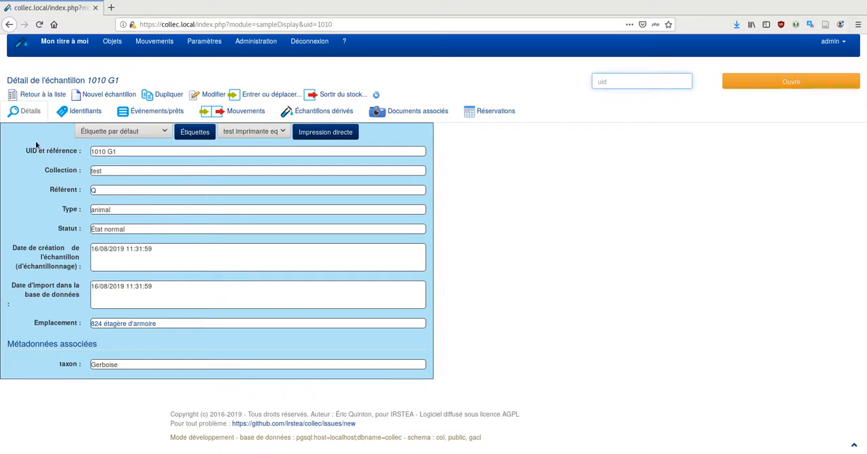
left_click(211, 95)
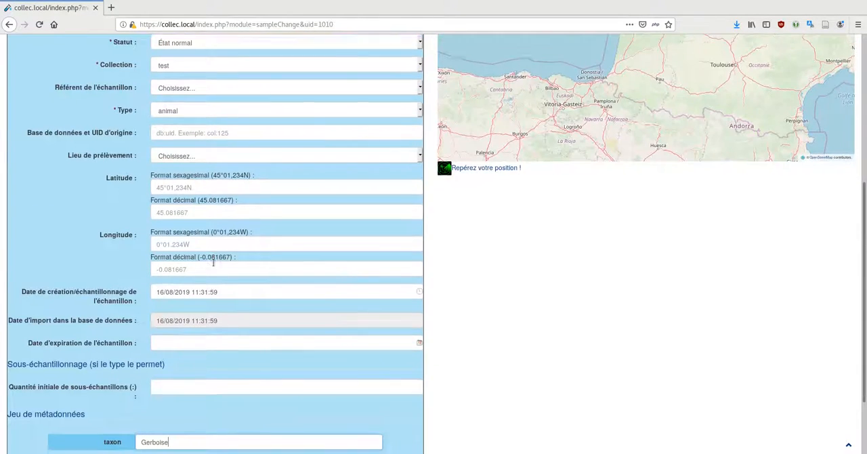
scroll(223, 352, "down", 2)
left_click_drag(194, 369, 119, 367)
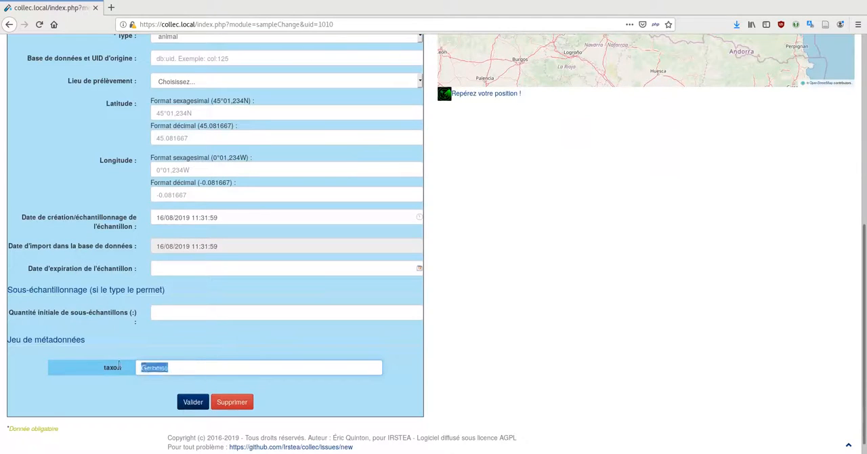
key("BackSpace")
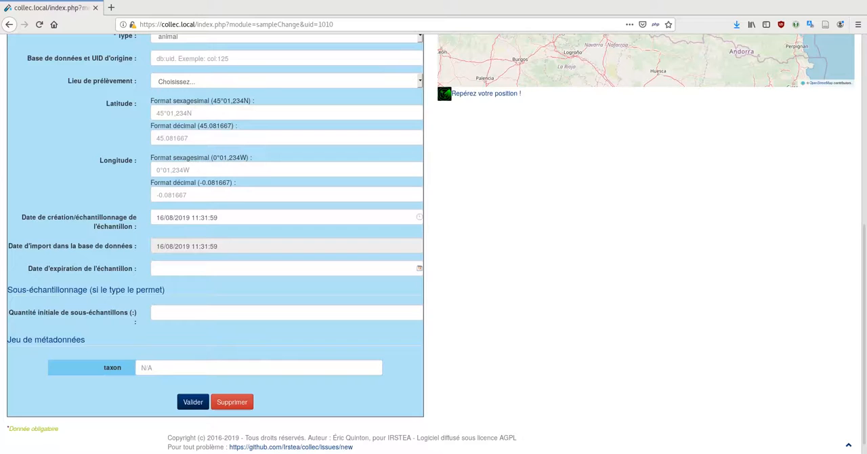
left_click(337, 321)
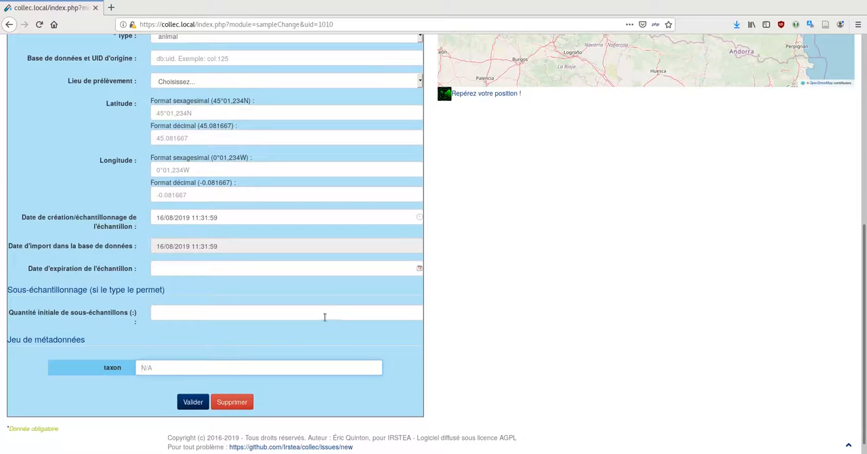
type("Allactaga sp.")
left_click(193, 402)
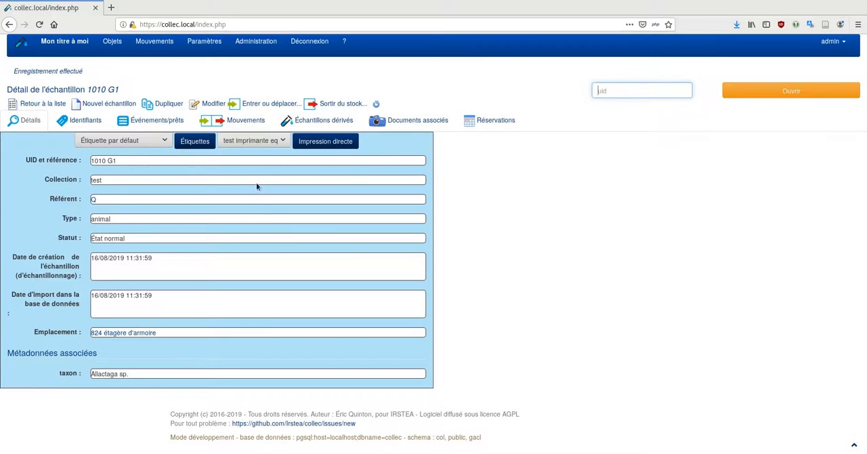
Open G1's derived sample G1-foie to check the taxon in its associated metadata
left_click(314, 122)
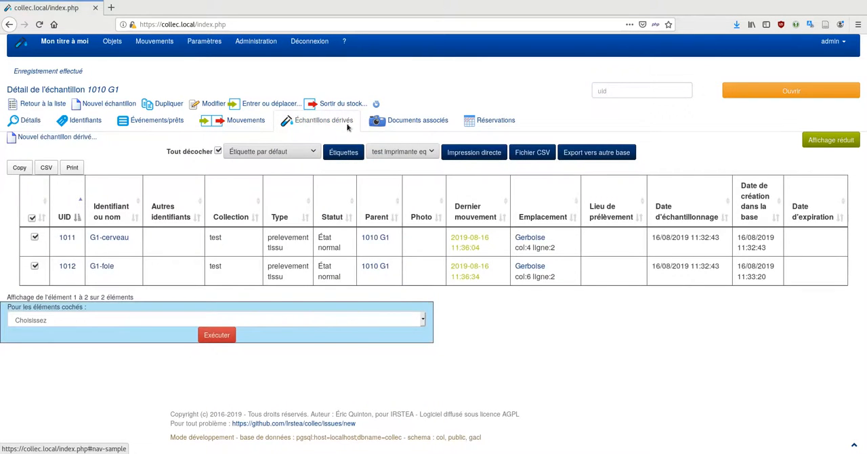
left_click(100, 266)
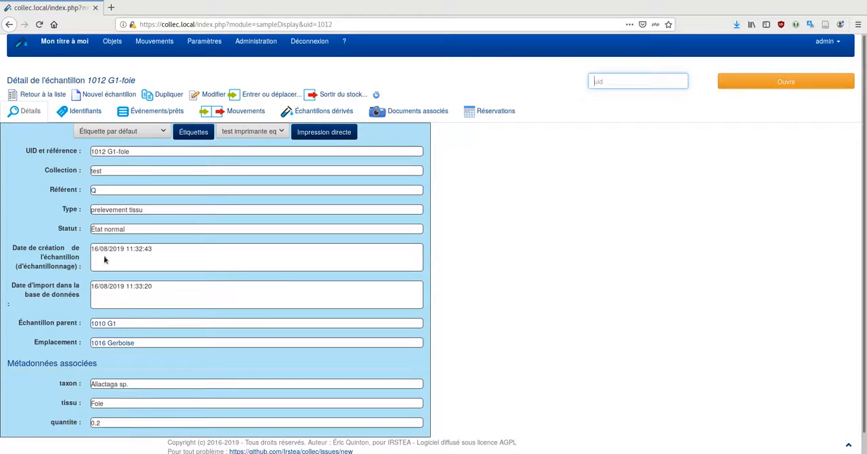
Search the samples of type animal whose taxon metadata matches "allactaga"
left_click(115, 41)
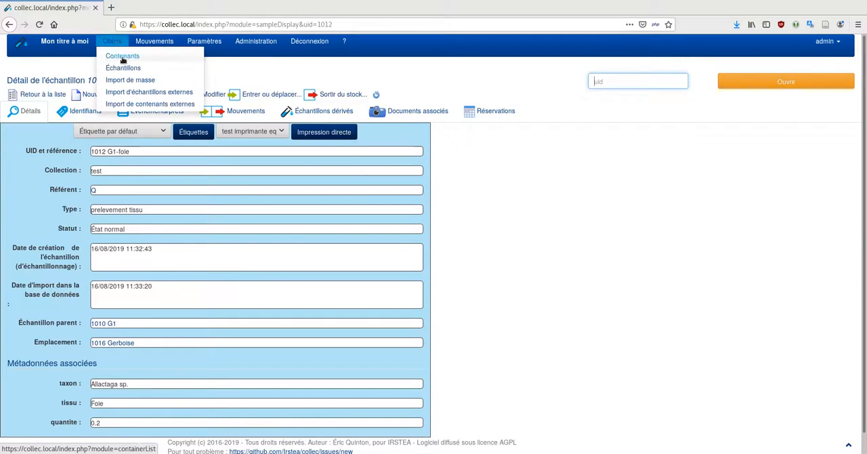
left_click(126, 70)
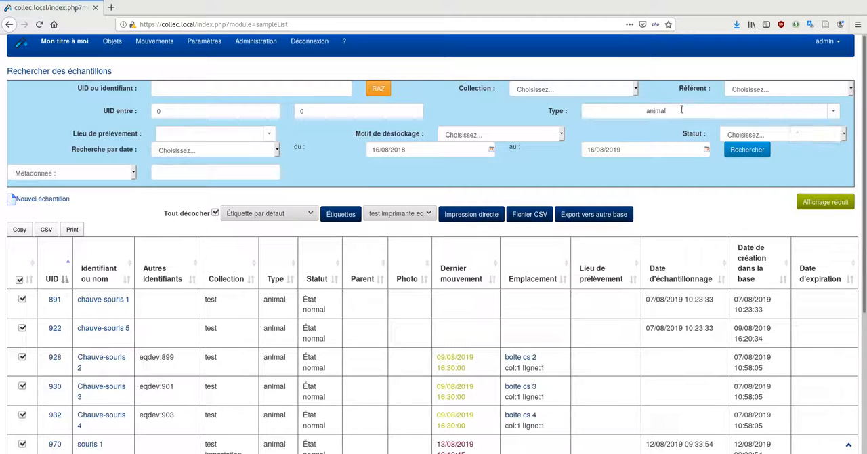
left_click(135, 173)
left_click(27, 197)
left_click(162, 173)
type("a")
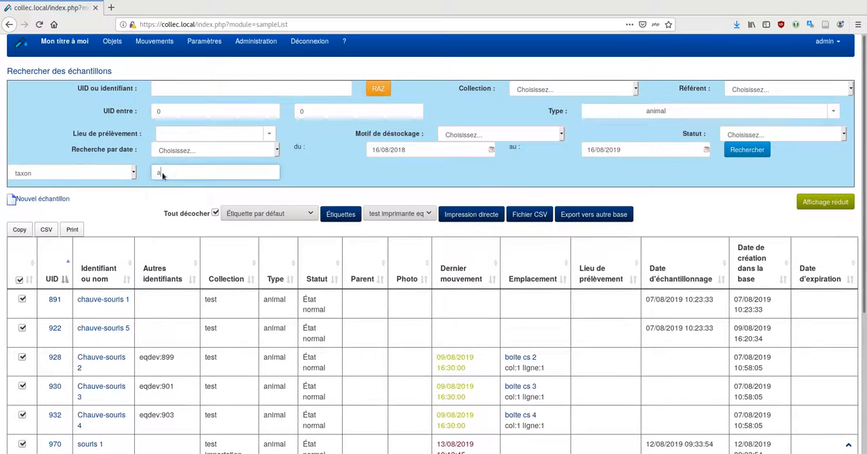
type("llactaga")
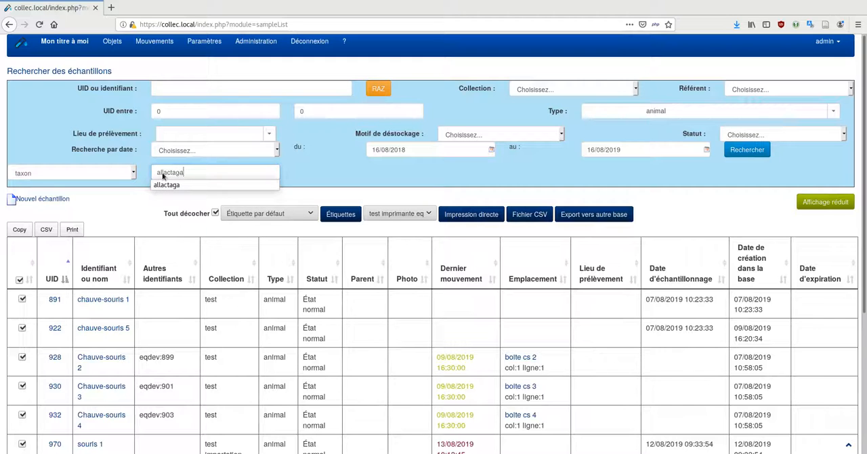
left_click(746, 150)
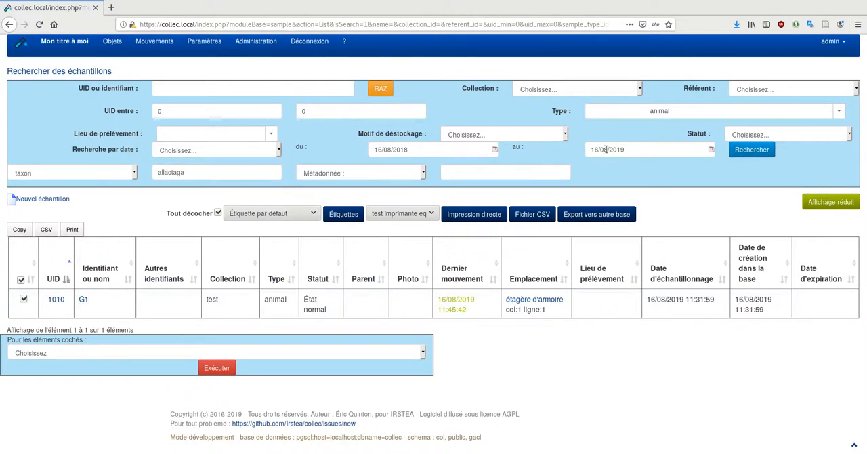
Search the samples of type "prelevement tissu" with the taxon metadata value "allactaga"
left_click(841, 111)
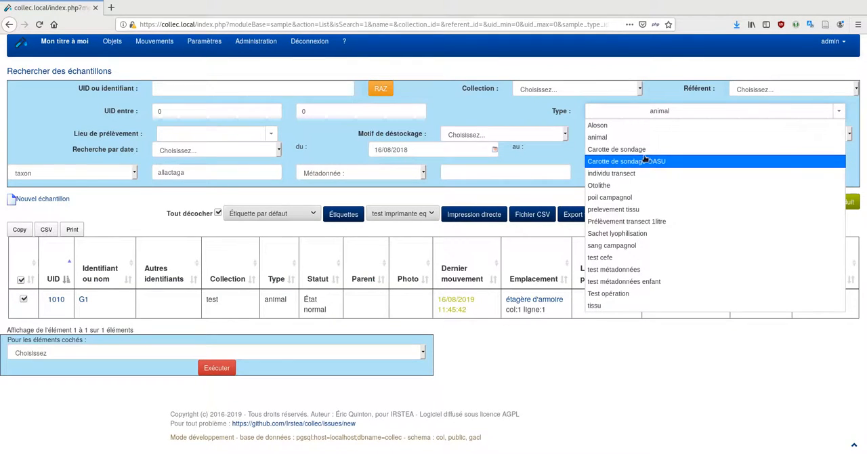
left_click(629, 211)
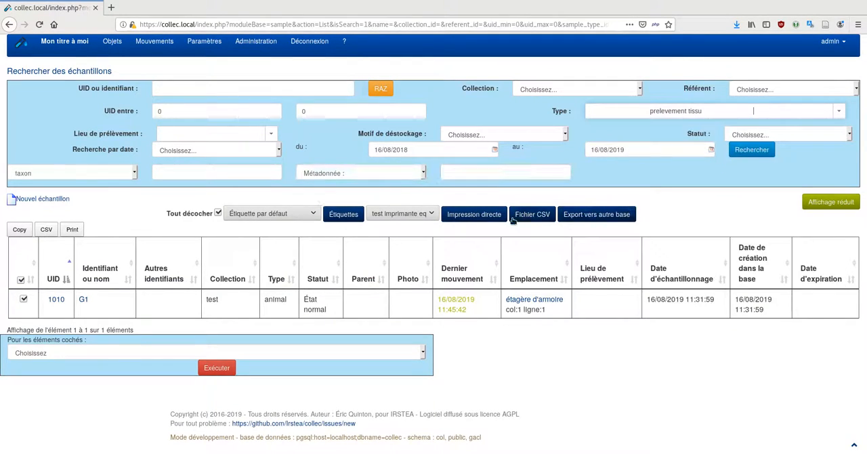
left_click(184, 175)
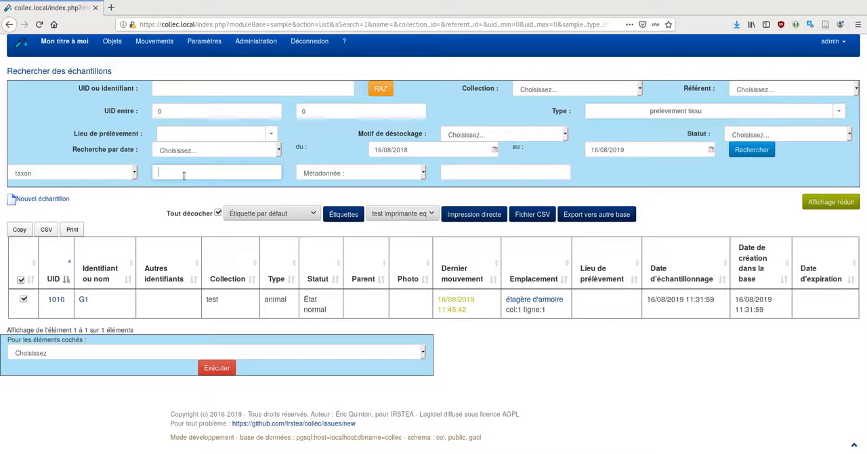
type("allac")
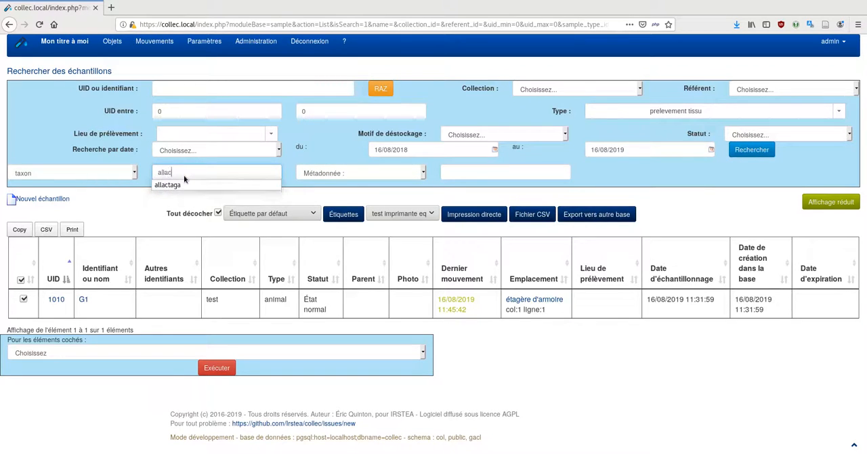
type("taga")
key("Return")
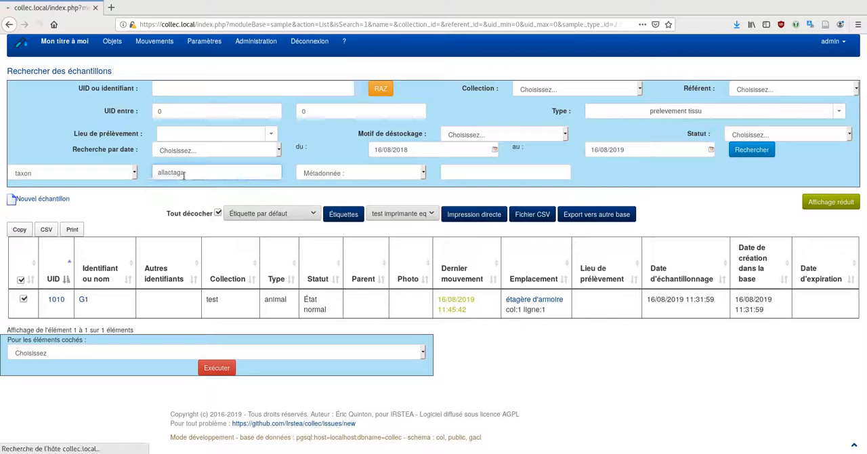